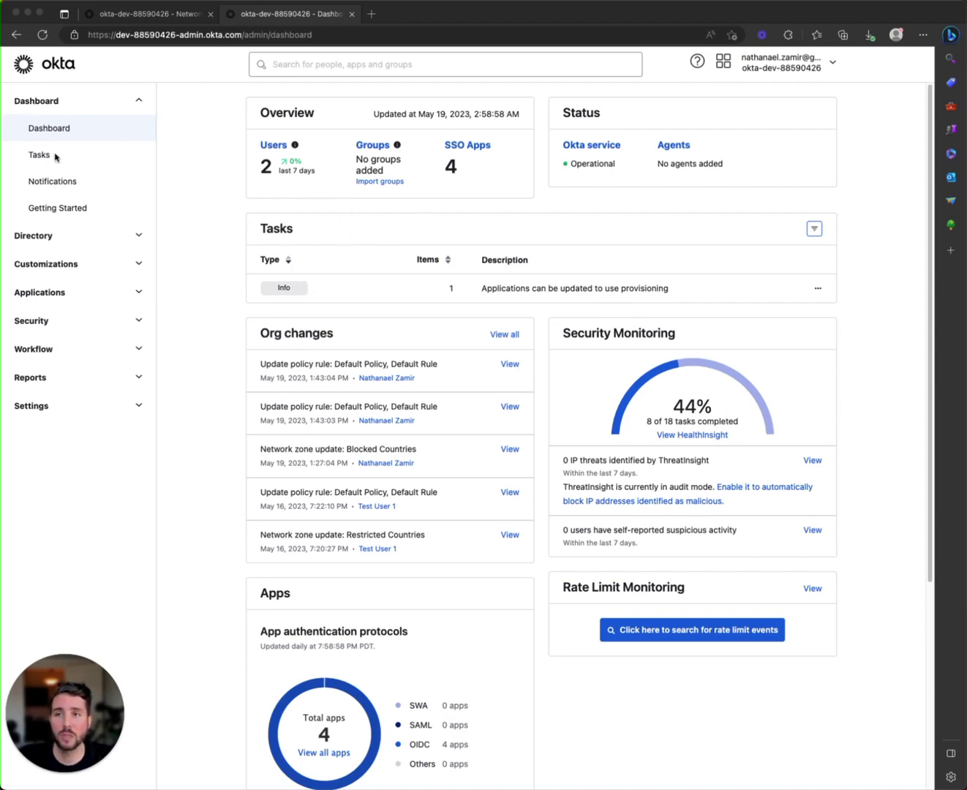
Go to Security > Networks and look over the zone types available to add
left_click(34, 327)
left_click(41, 506)
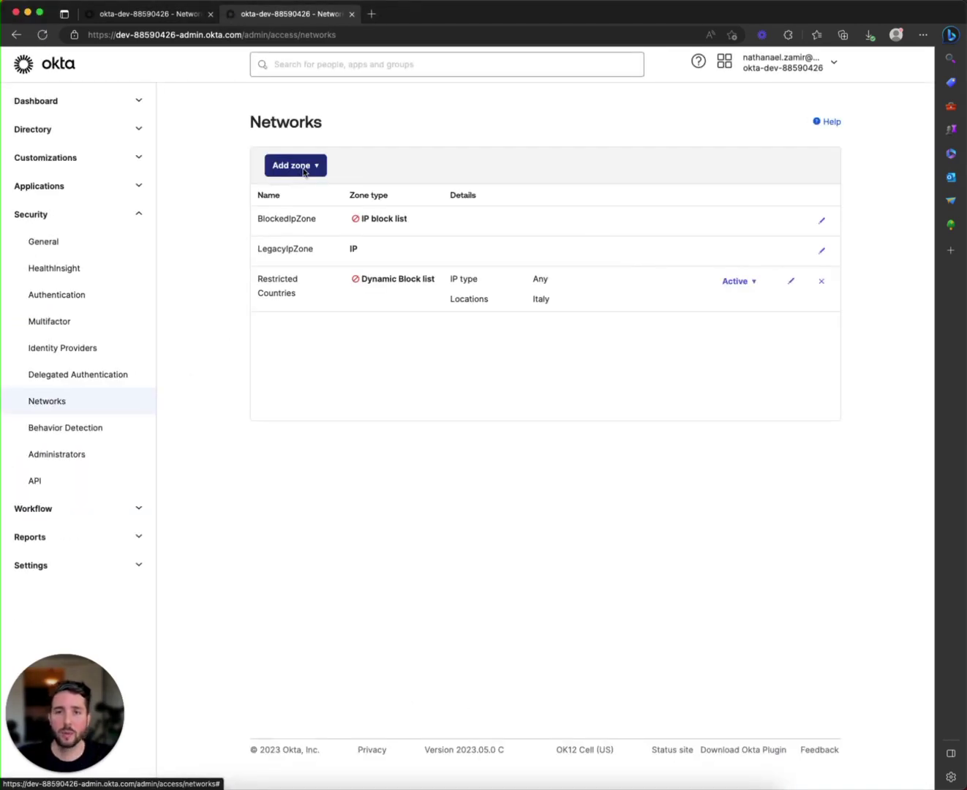
left_click(303, 170)
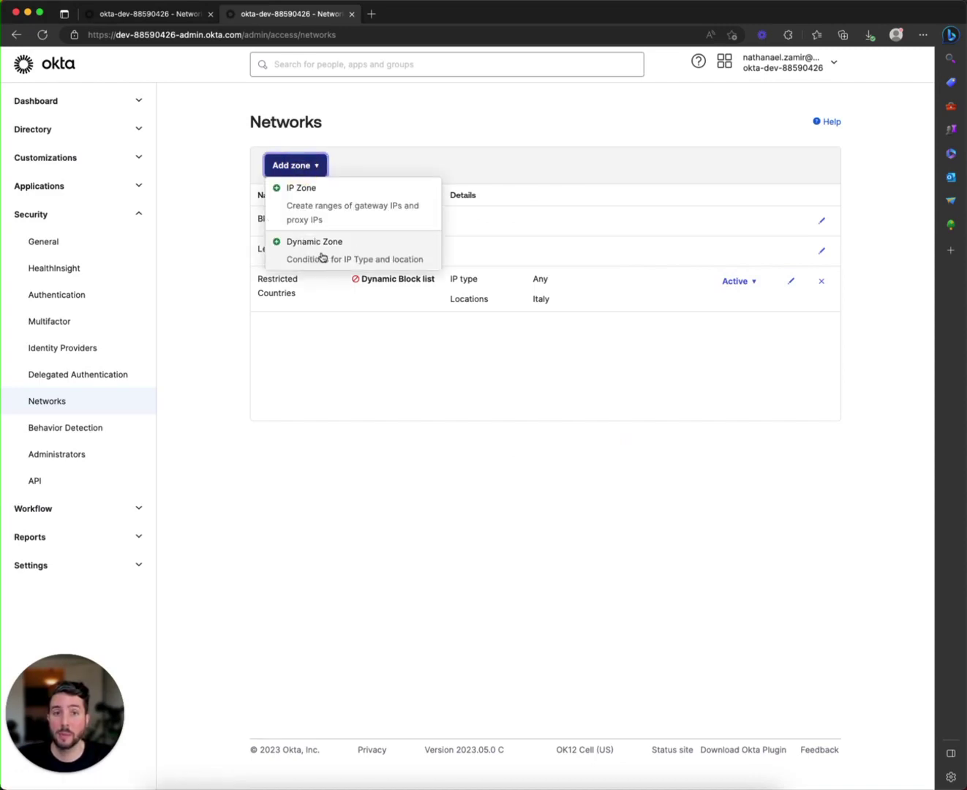
left_click(508, 259)
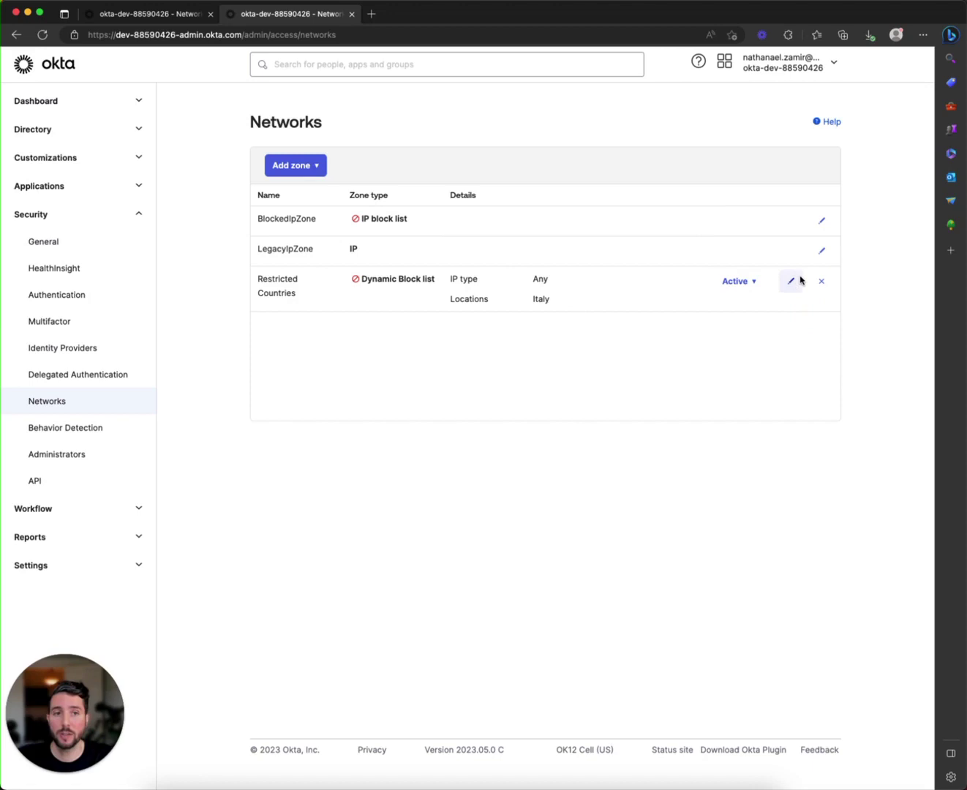
Review the Restricted Countries block-list zone for Italy and save it
left_click(792, 281)
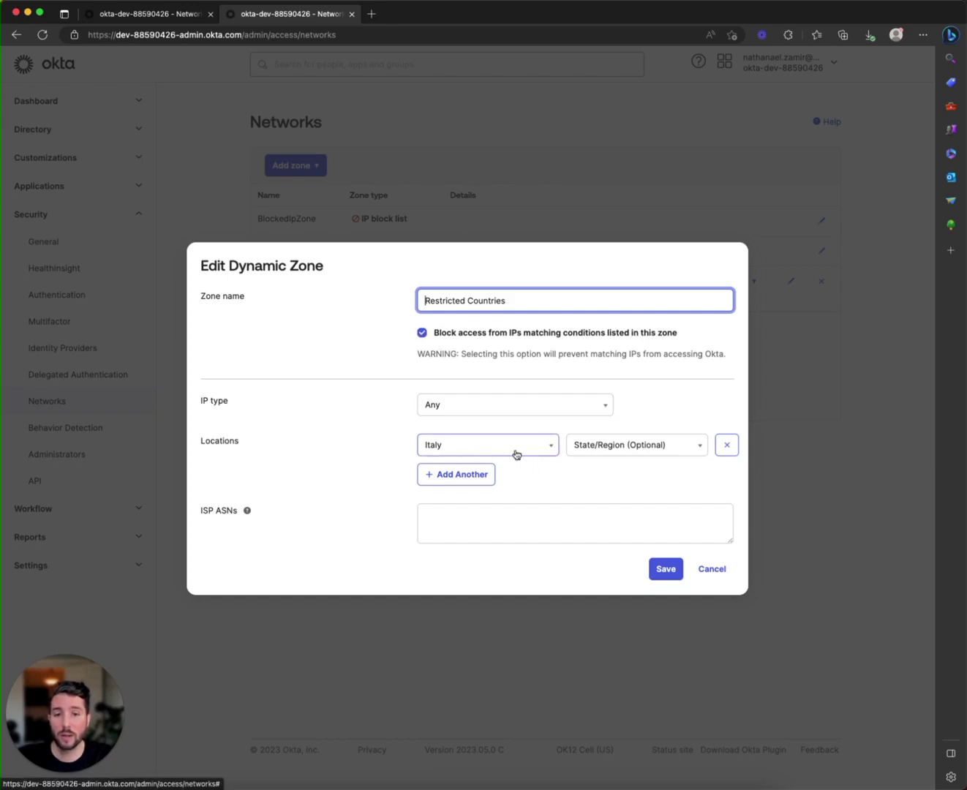
left_click(452, 479)
left_click(457, 468)
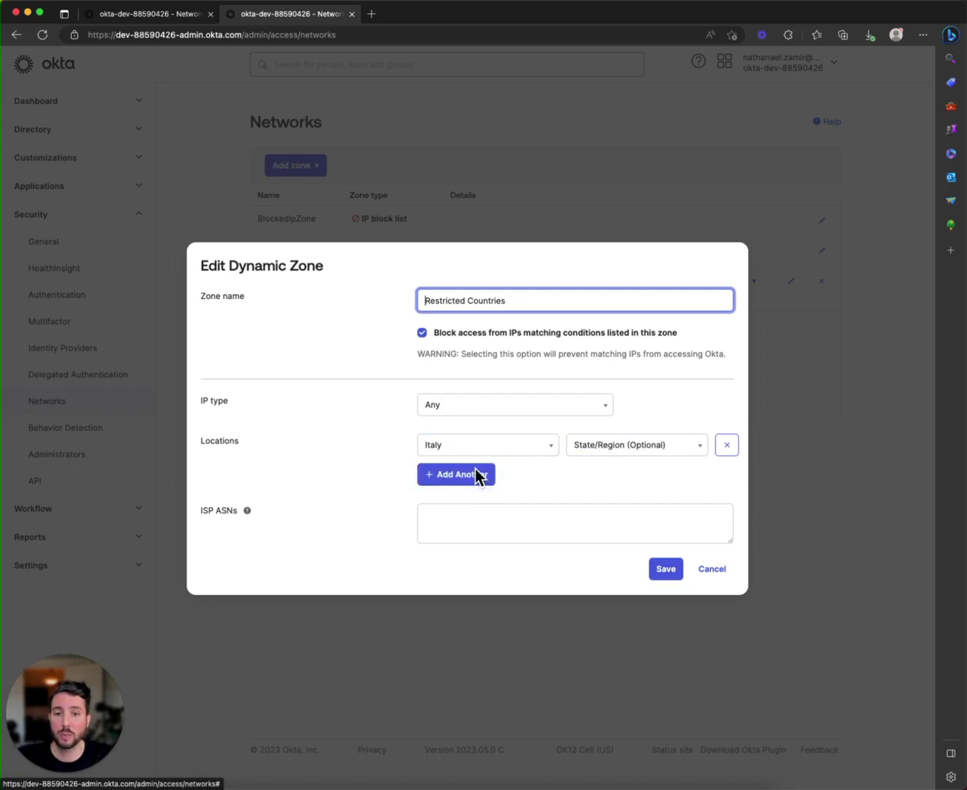
left_click(667, 577)
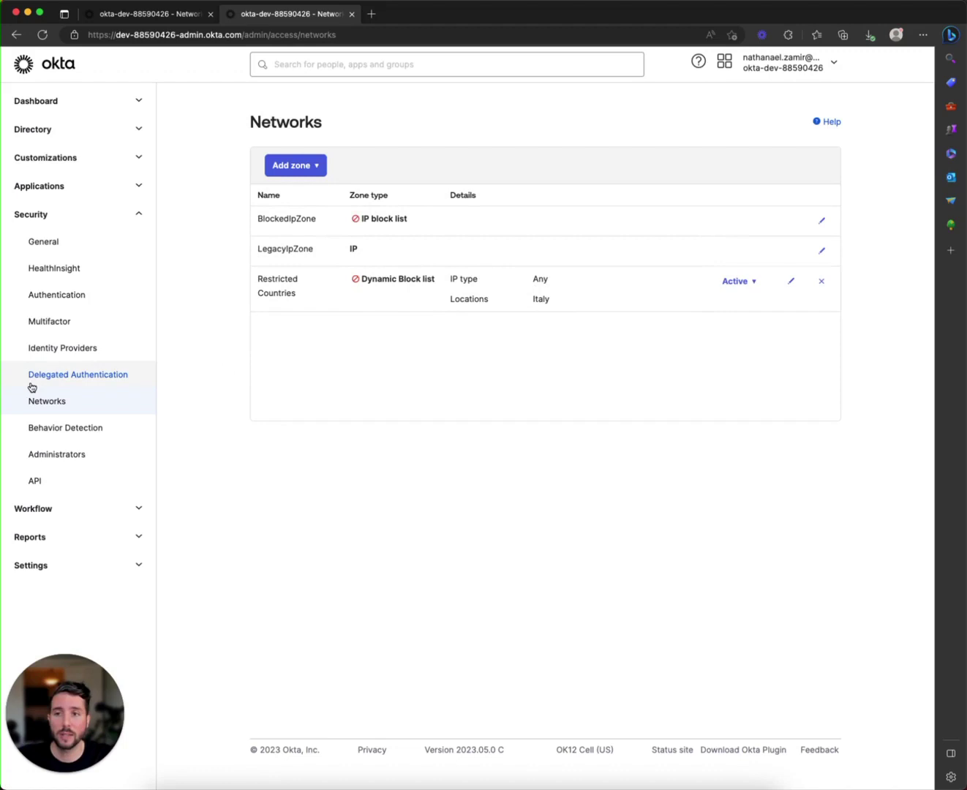
Open the Okta admin URL in a second browser tab, which shows 403 Access Forbidden
left_click(9, 389)
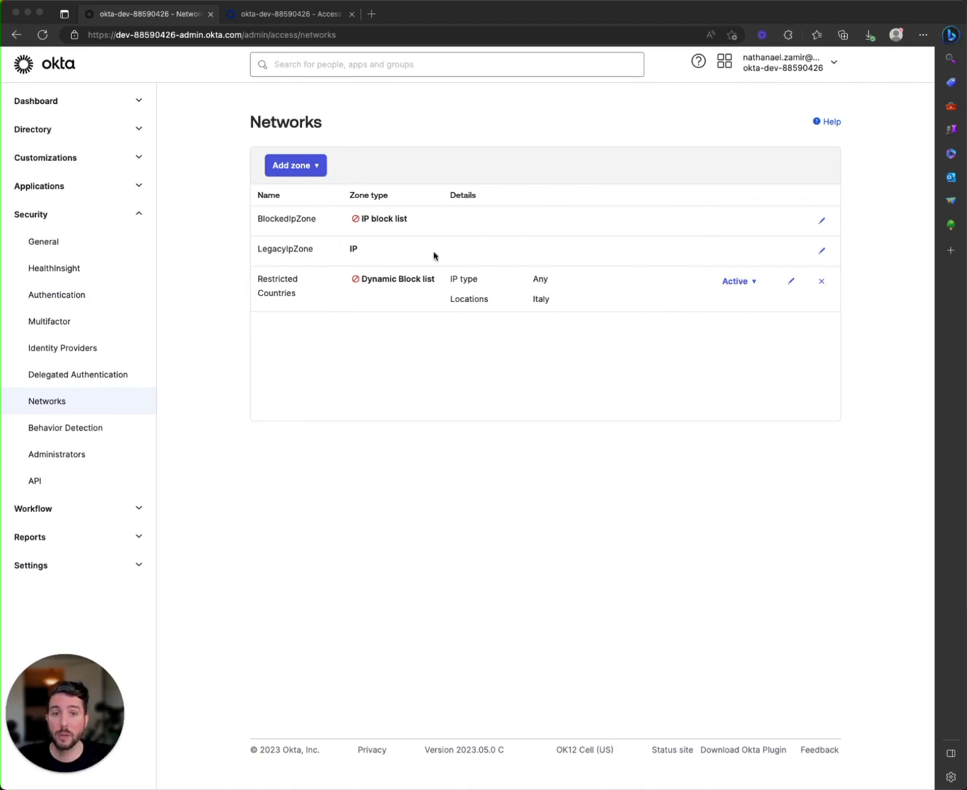
Uncheck 'Block access from IPs matching conditions' on Restricted Countries and save it
left_click(790, 281)
left_click(494, 673)
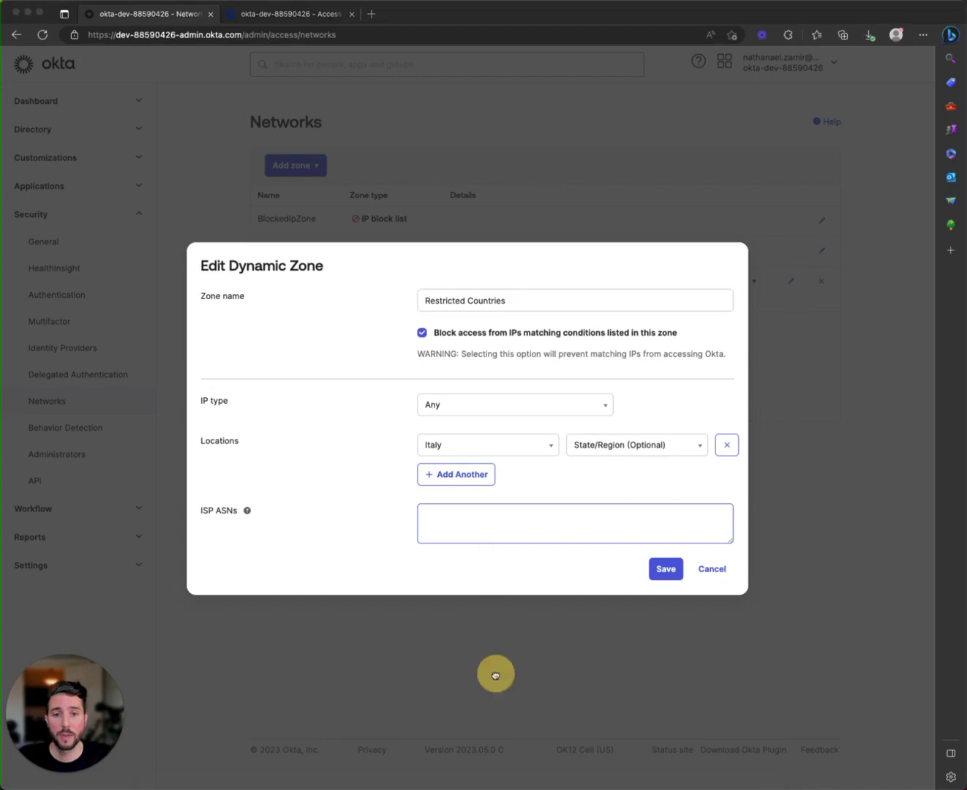
left_click(423, 335)
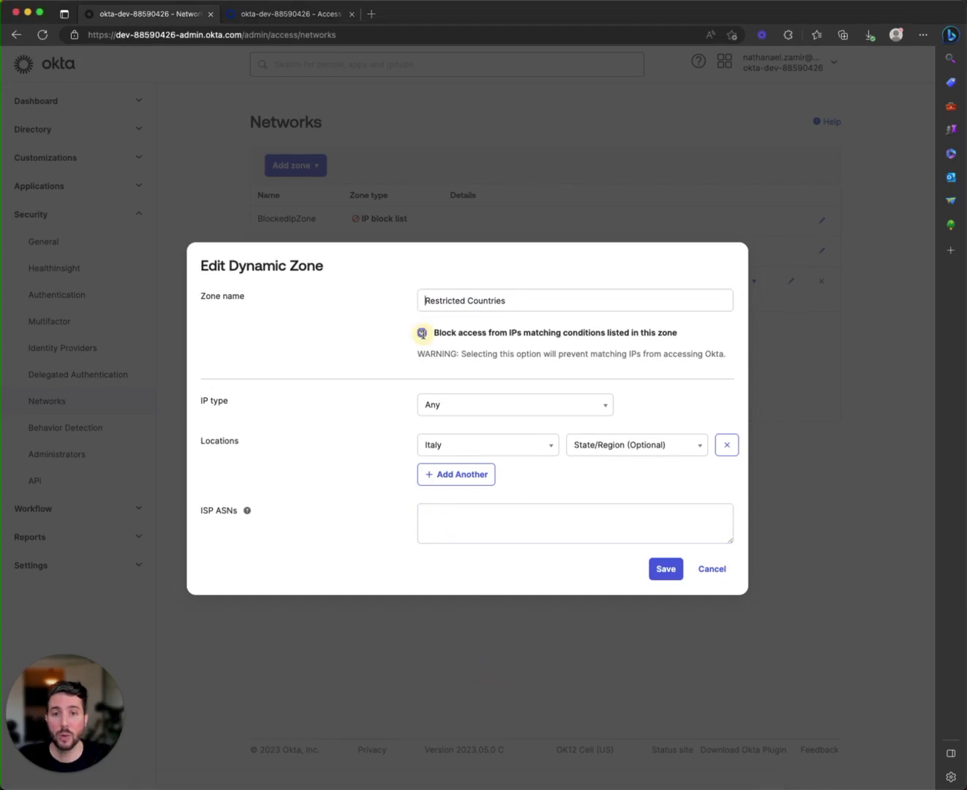
left_click(424, 333)
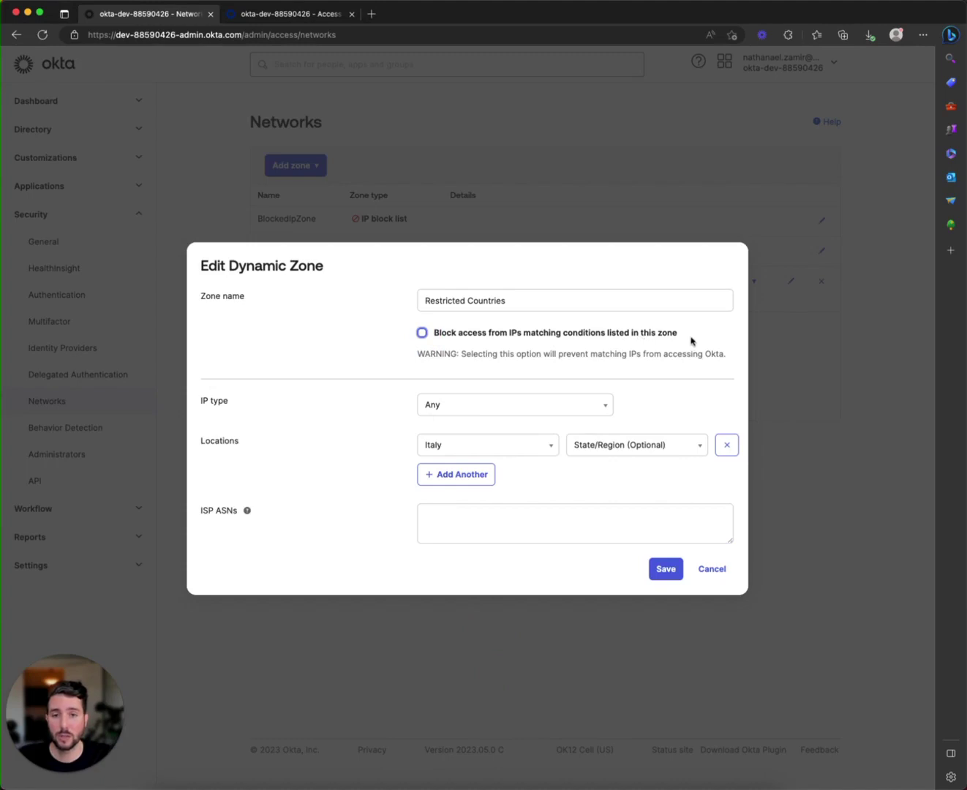
left_click(664, 578)
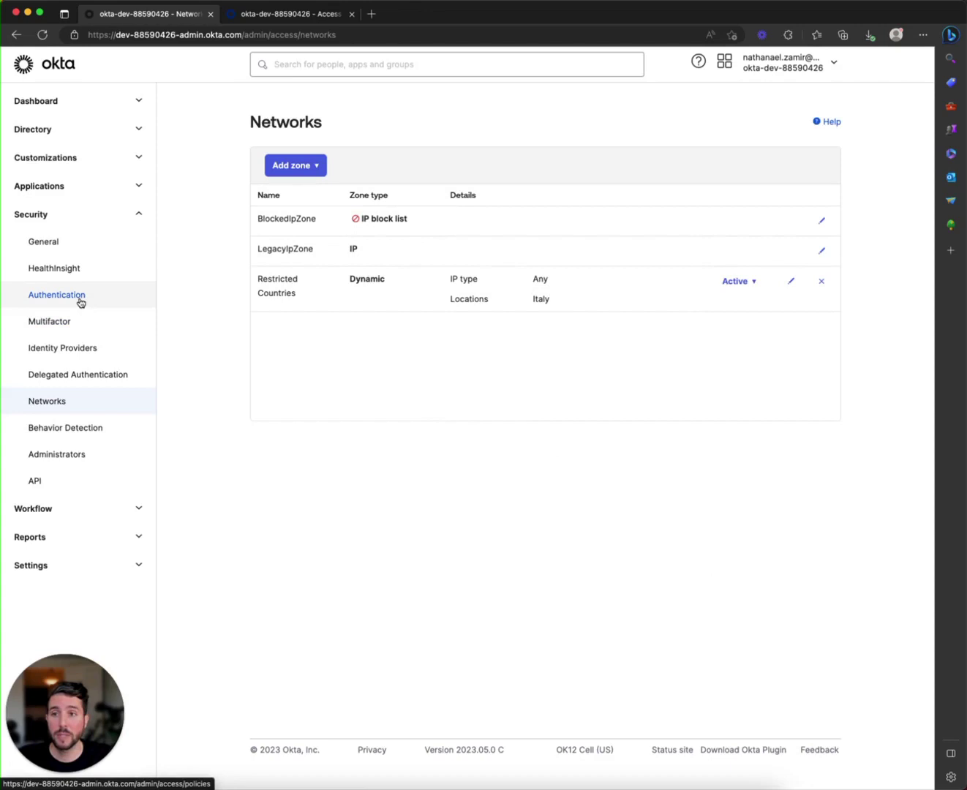
Show the Sign On policies under Security > Authentication, with the Default Policy rules
left_click(49, 297)
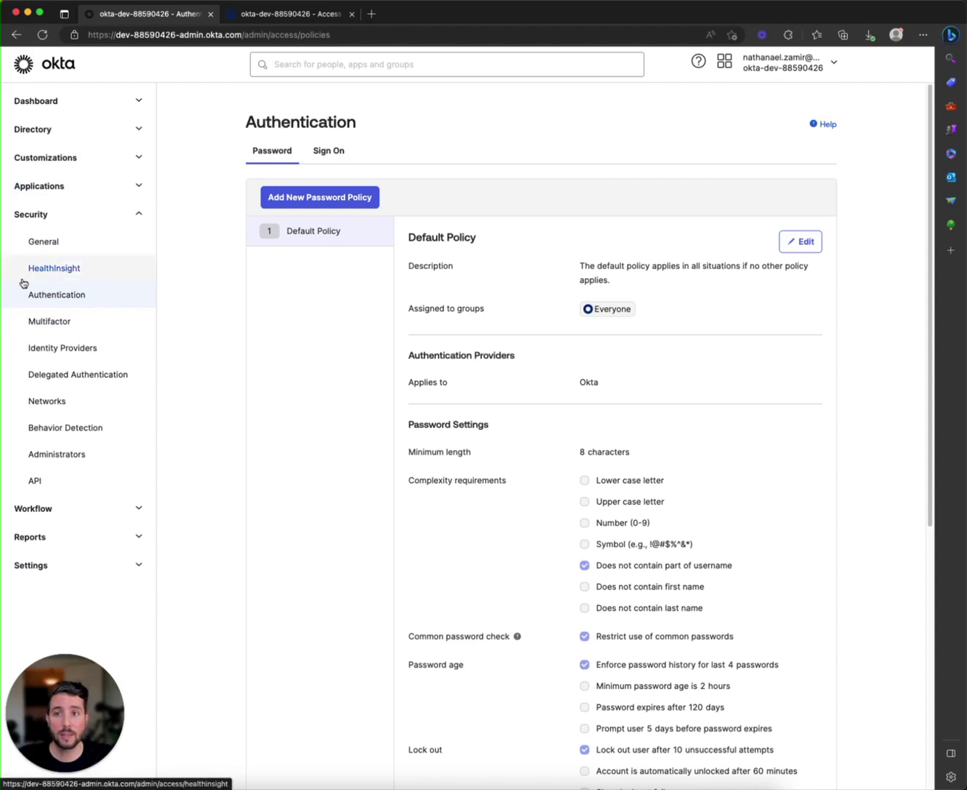
left_click(338, 153)
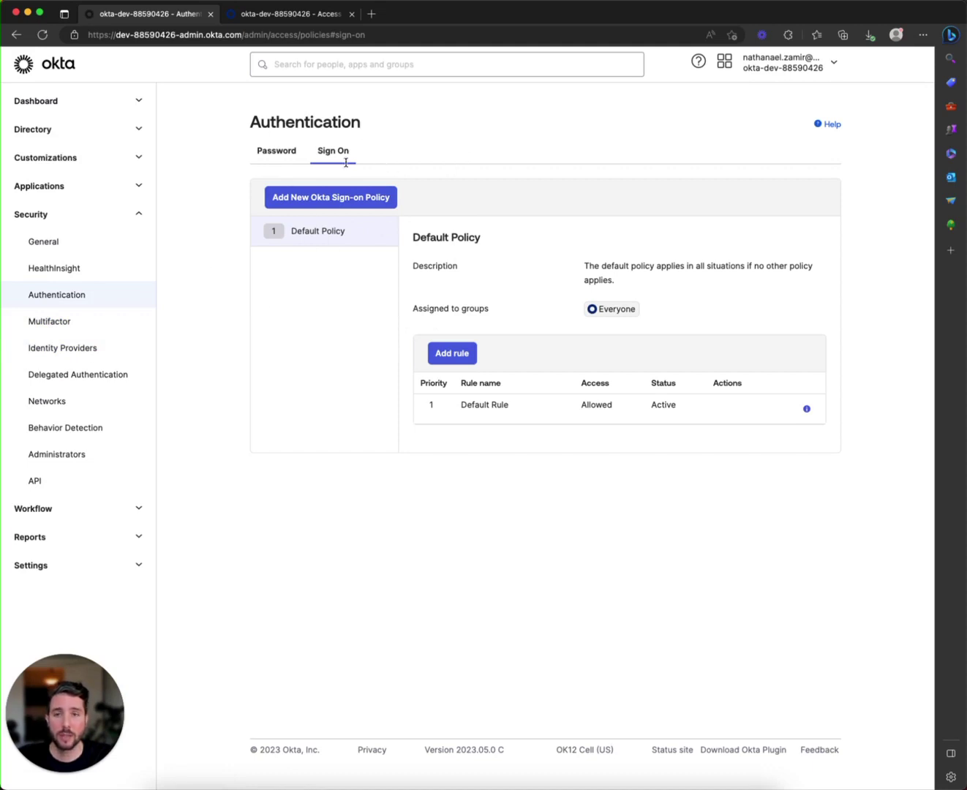
Add a rule 'Block access from restricted countries' limited to IPs in the Restricted Countries zone
left_click(452, 354)
type("Block access from restricted countries")
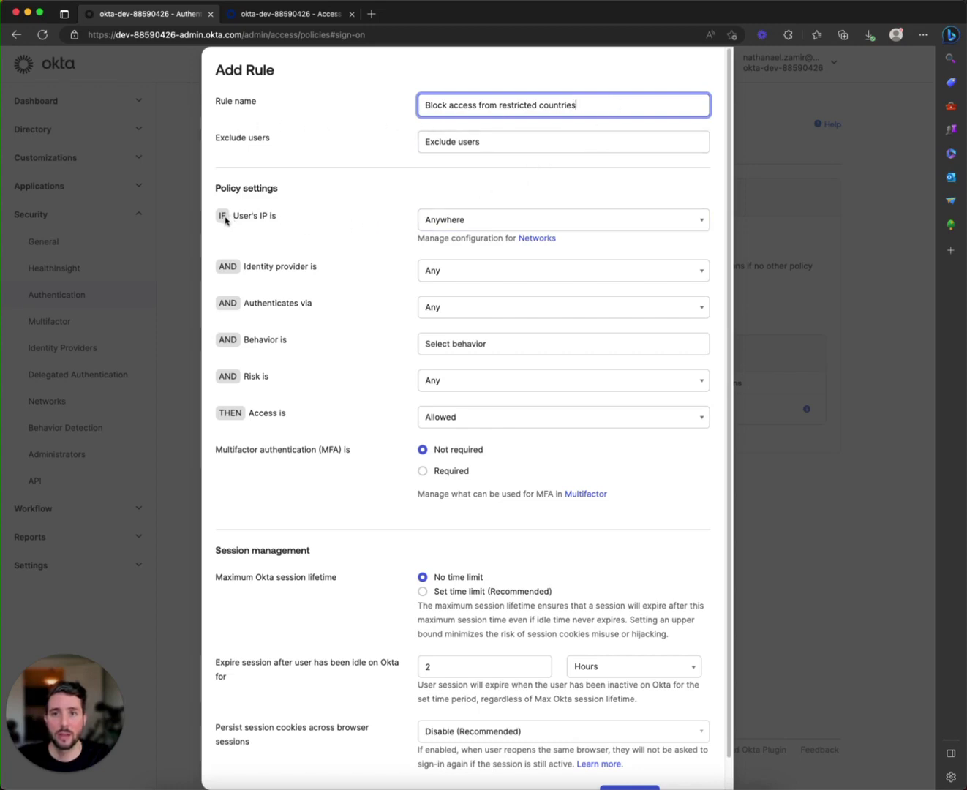
left_click(446, 219)
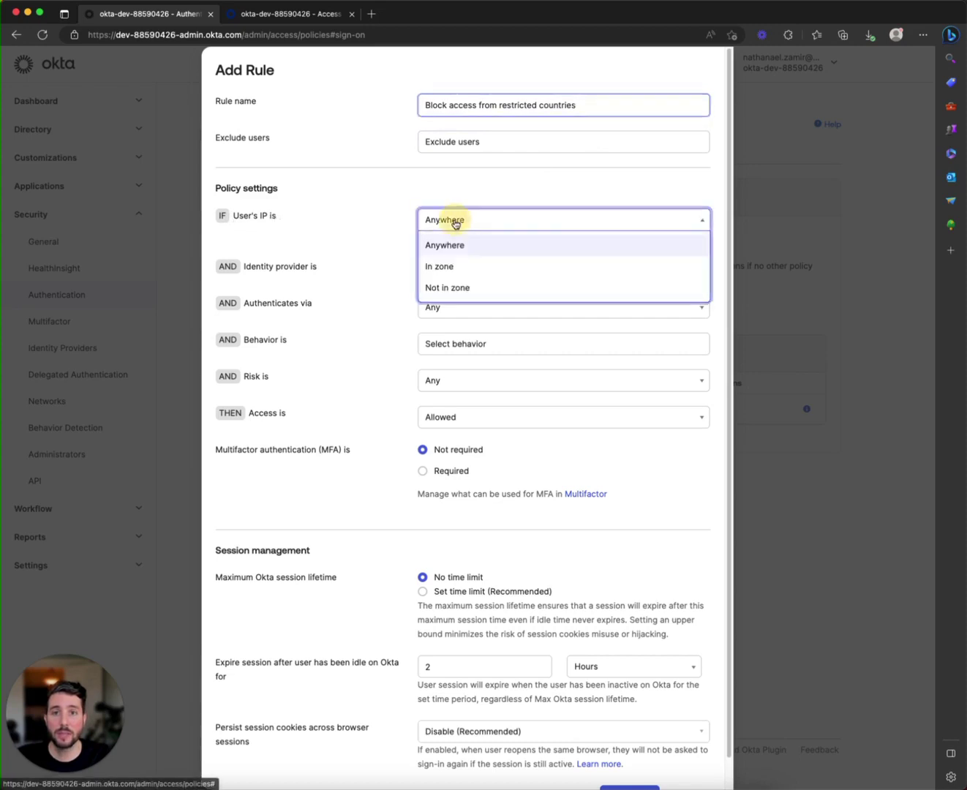
left_click(439, 266)
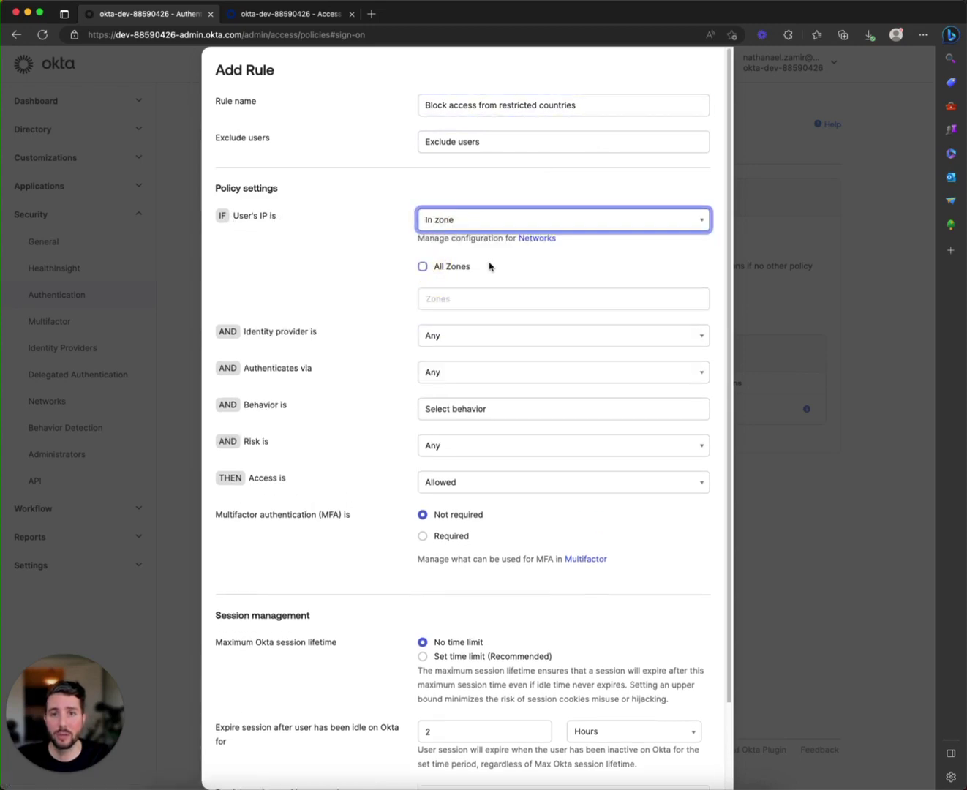
left_click(426, 298)
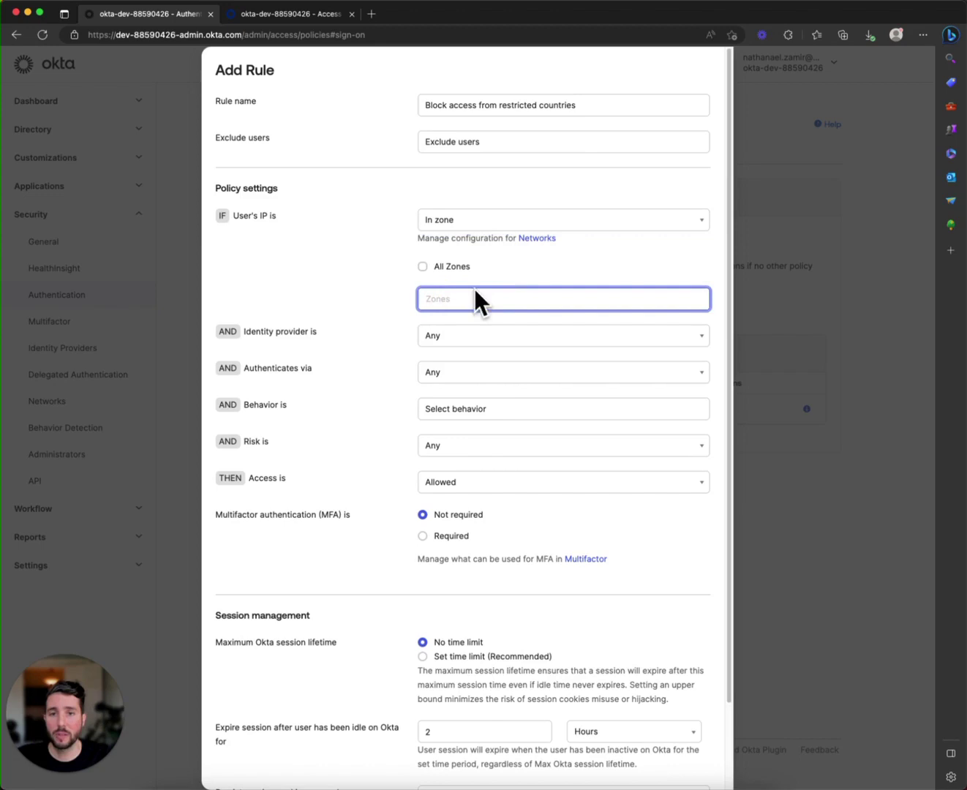
type("rest")
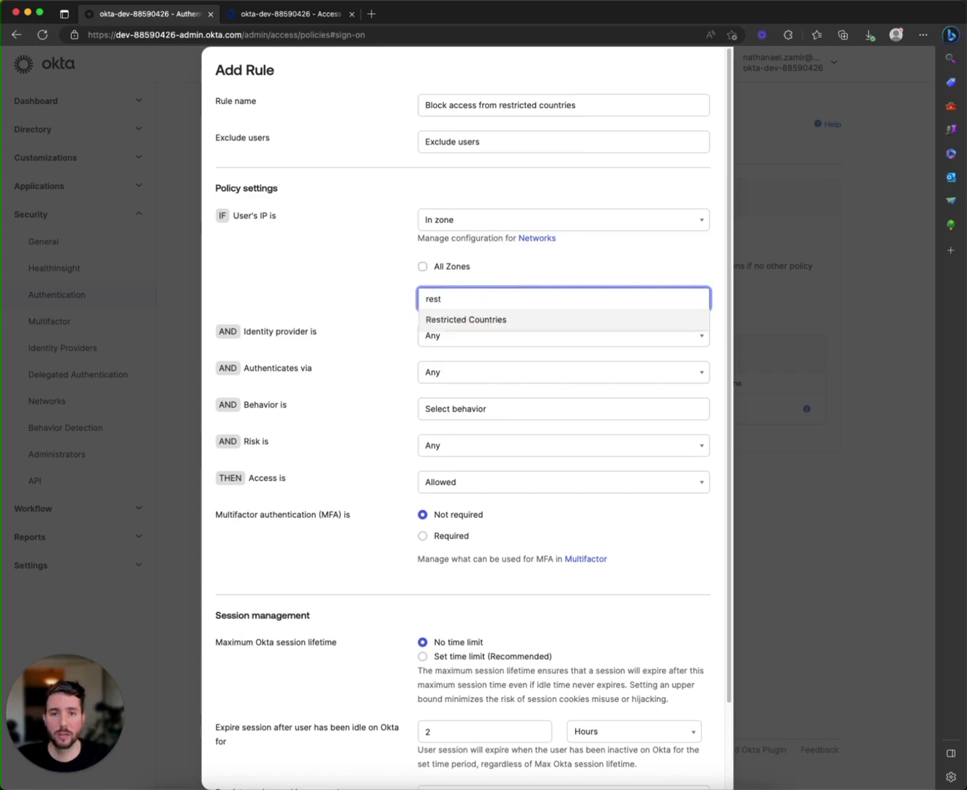
left_click(455, 329)
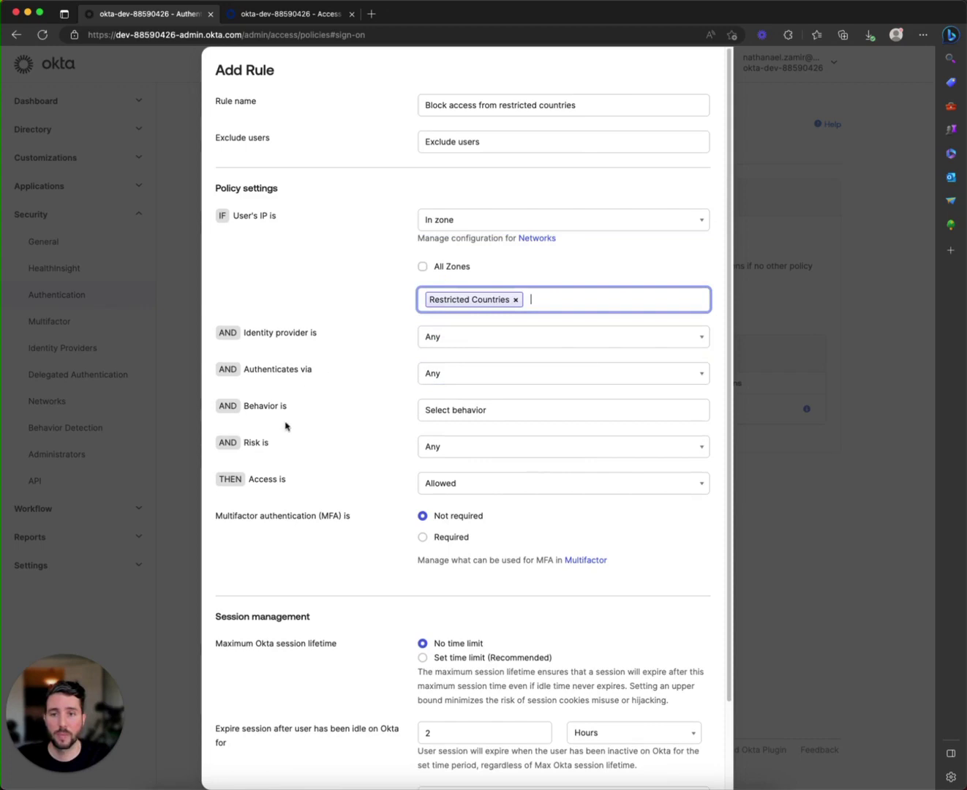
Set the rule's access to Denied and create it
left_click(460, 484)
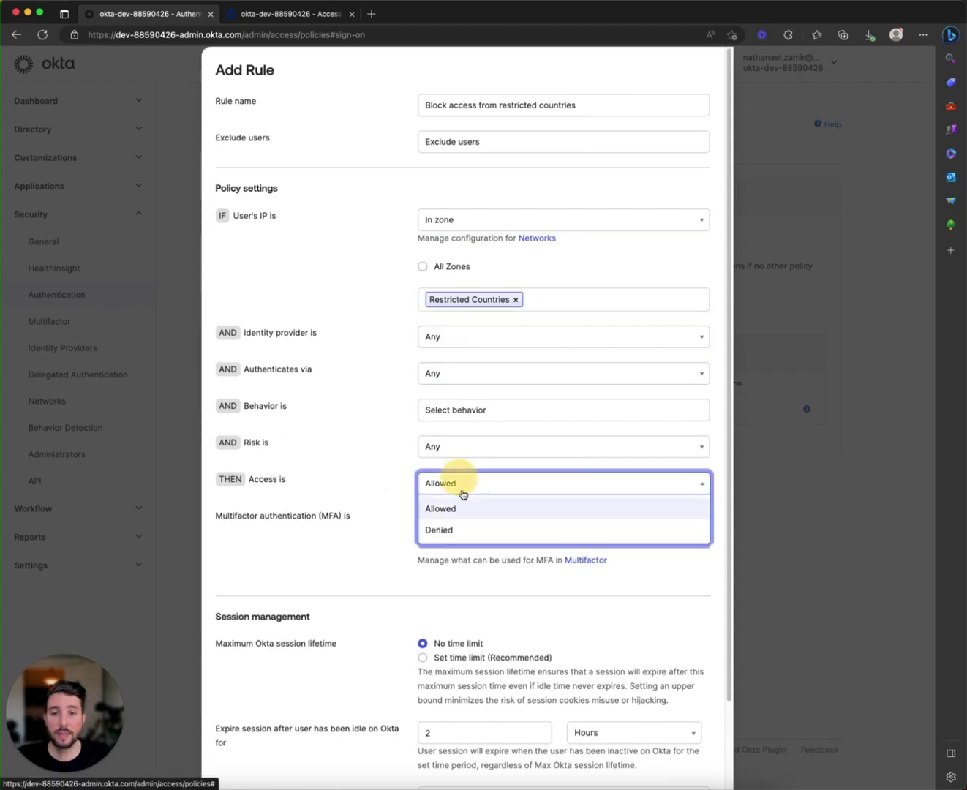
left_click(449, 531)
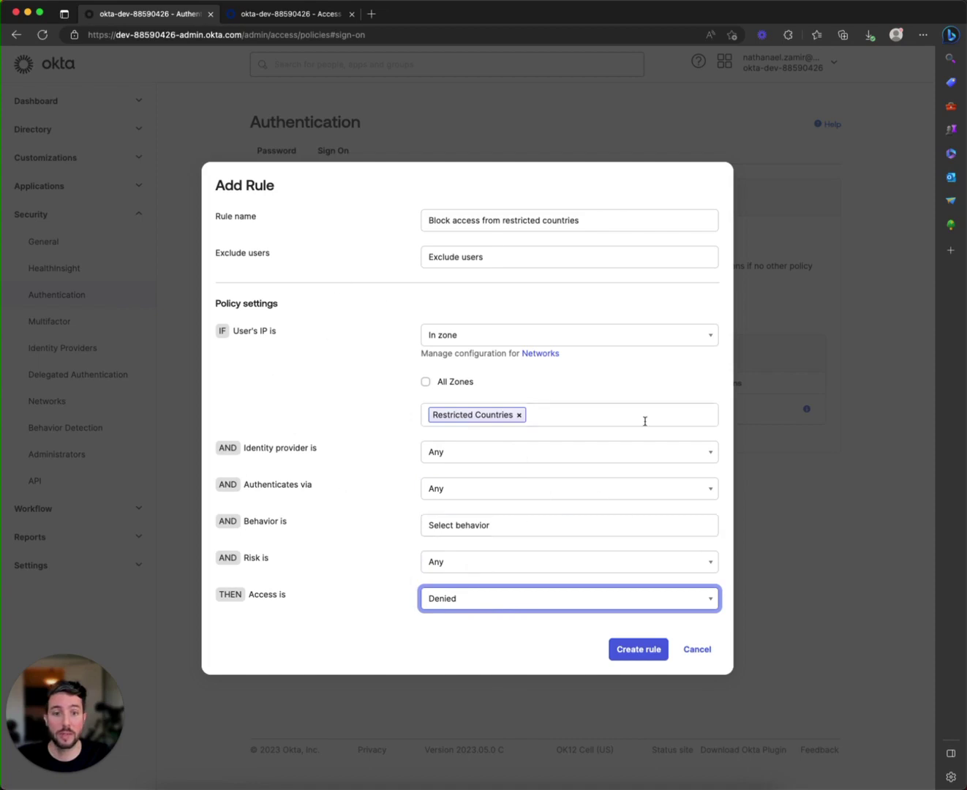
left_click(632, 653)
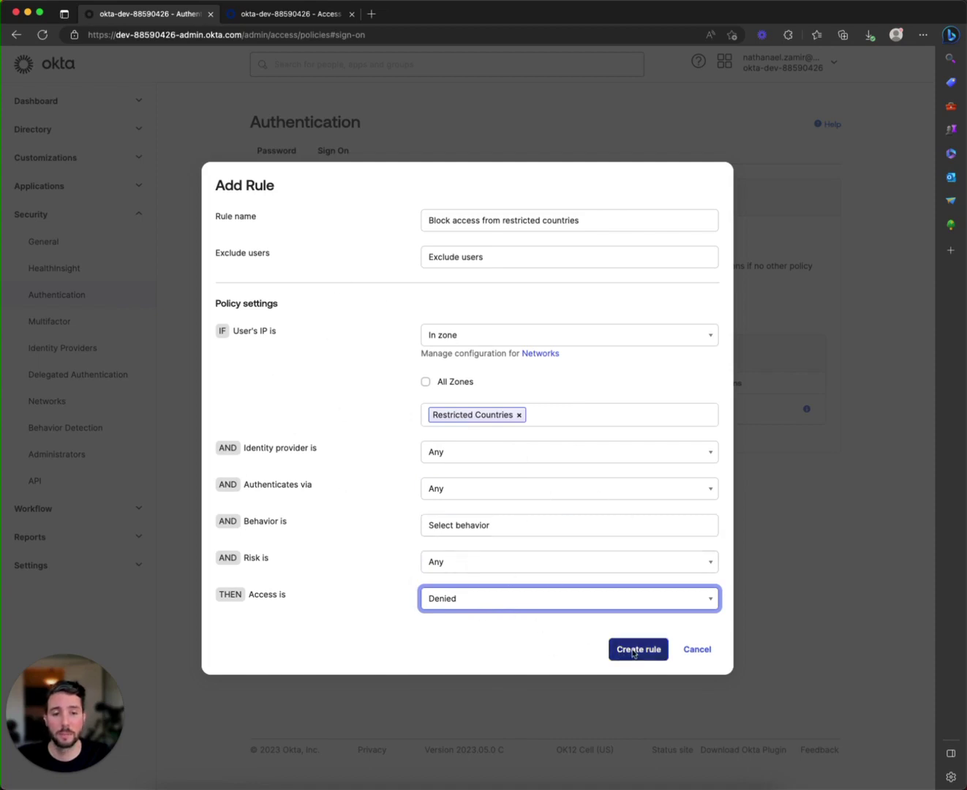
left_click(635, 650)
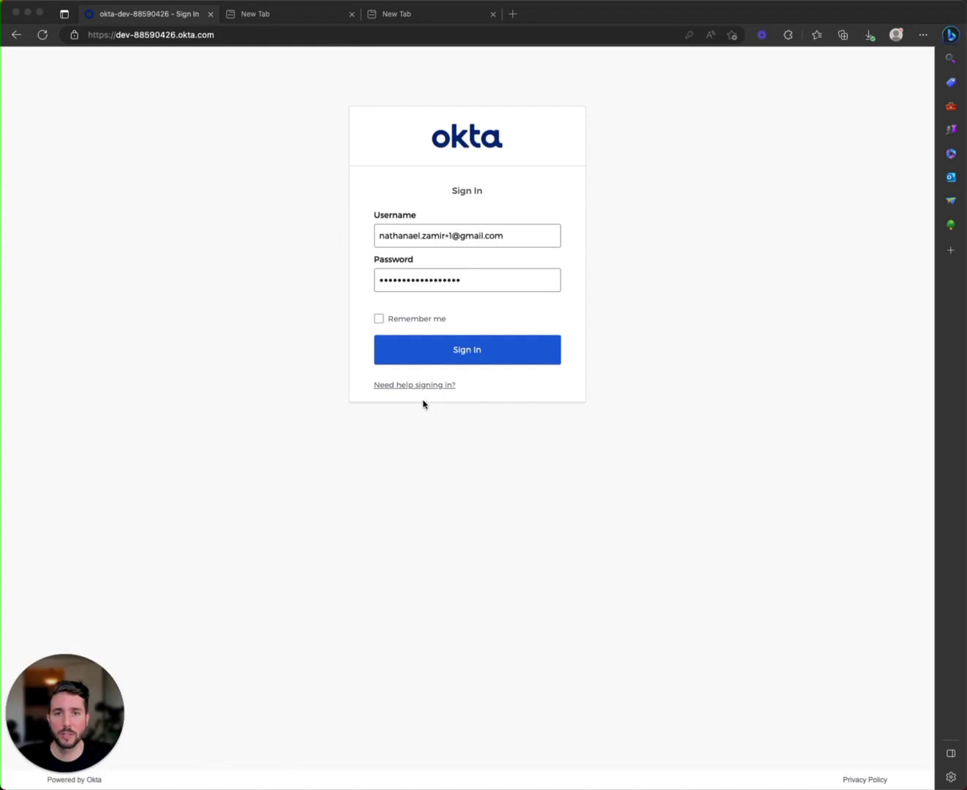
left_click(485, 356)
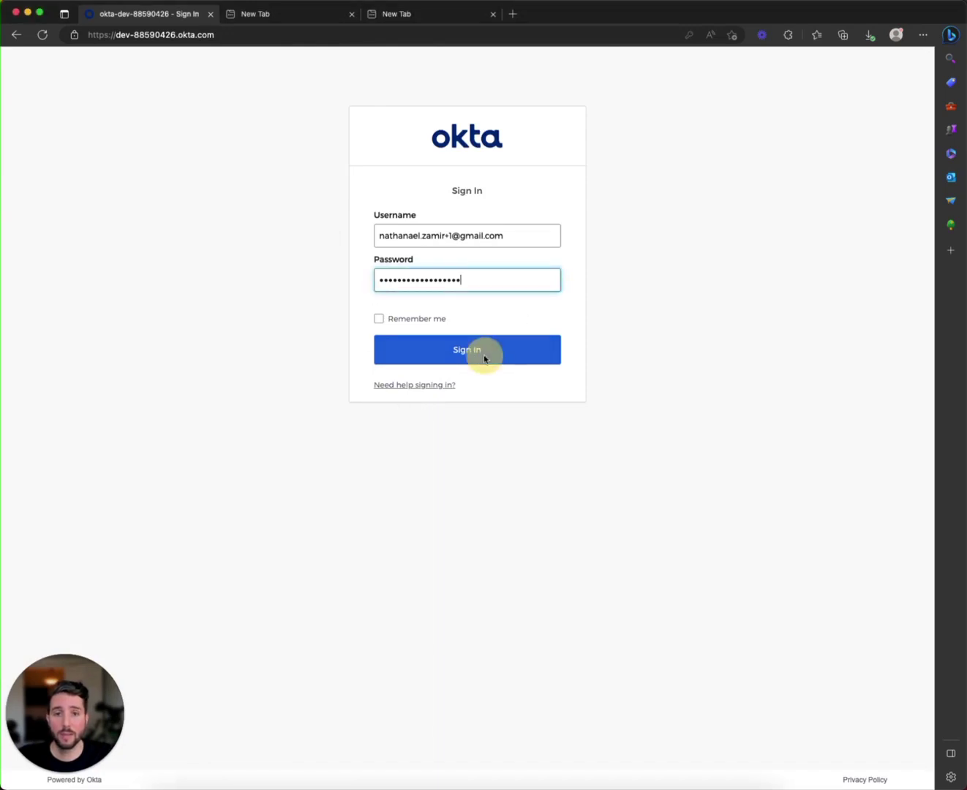
left_click(455, 358)
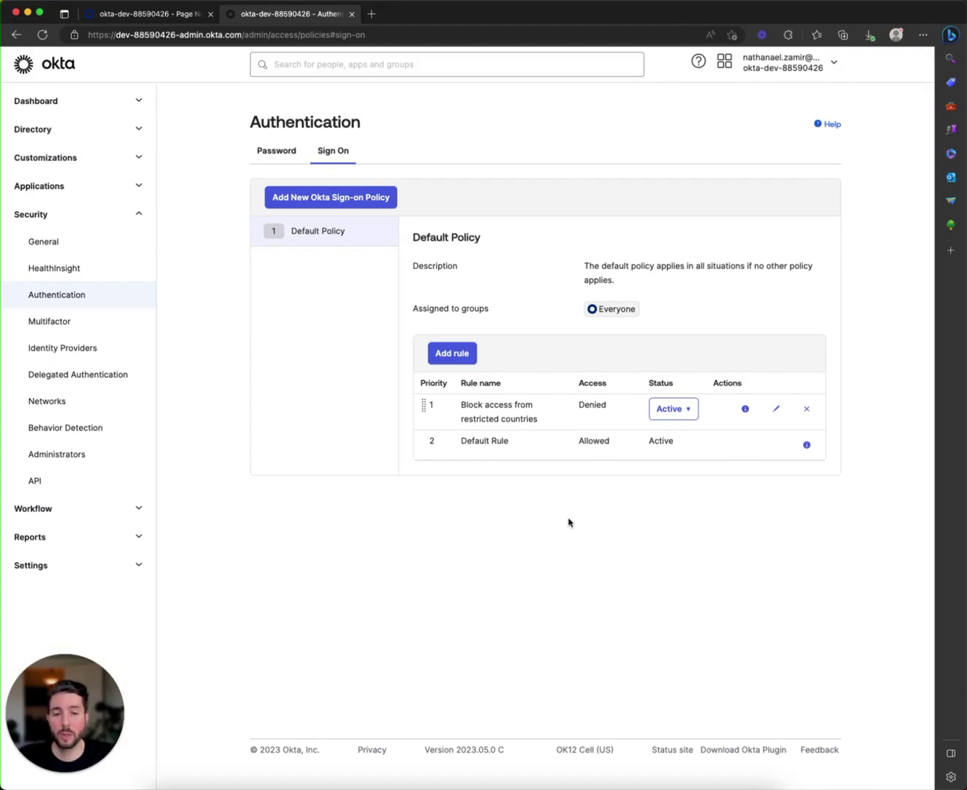
Add Test User 1 (found by searching 'nathanael') to the rule's excluded users and update it
left_click(776, 407)
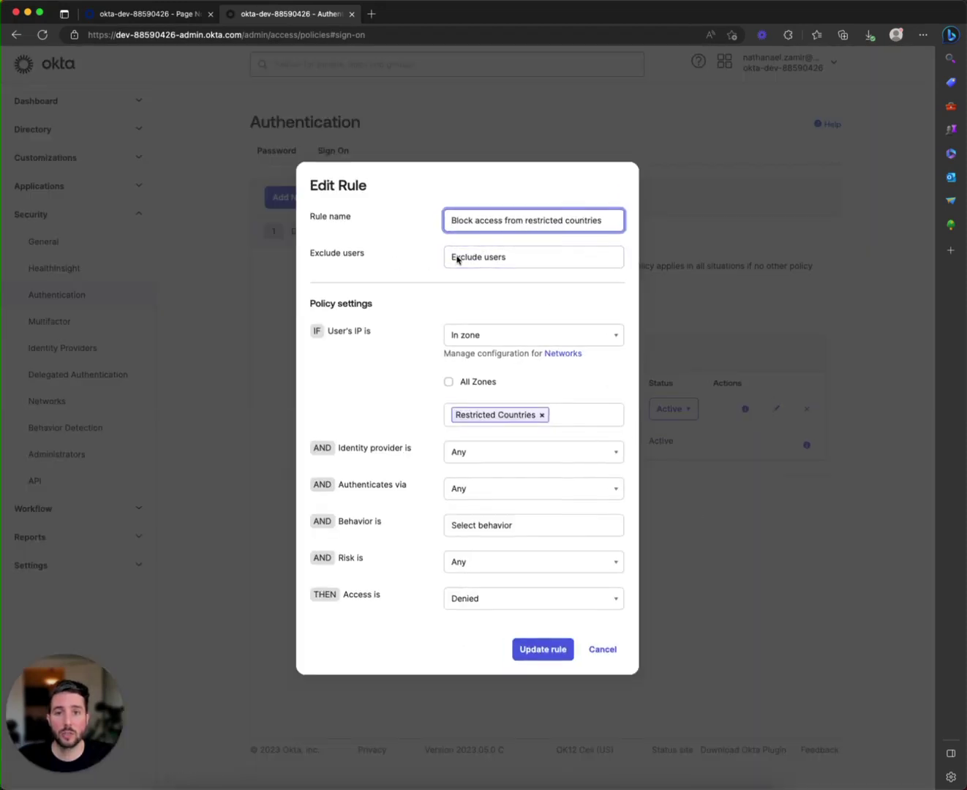
left_click(499, 259)
type("nath")
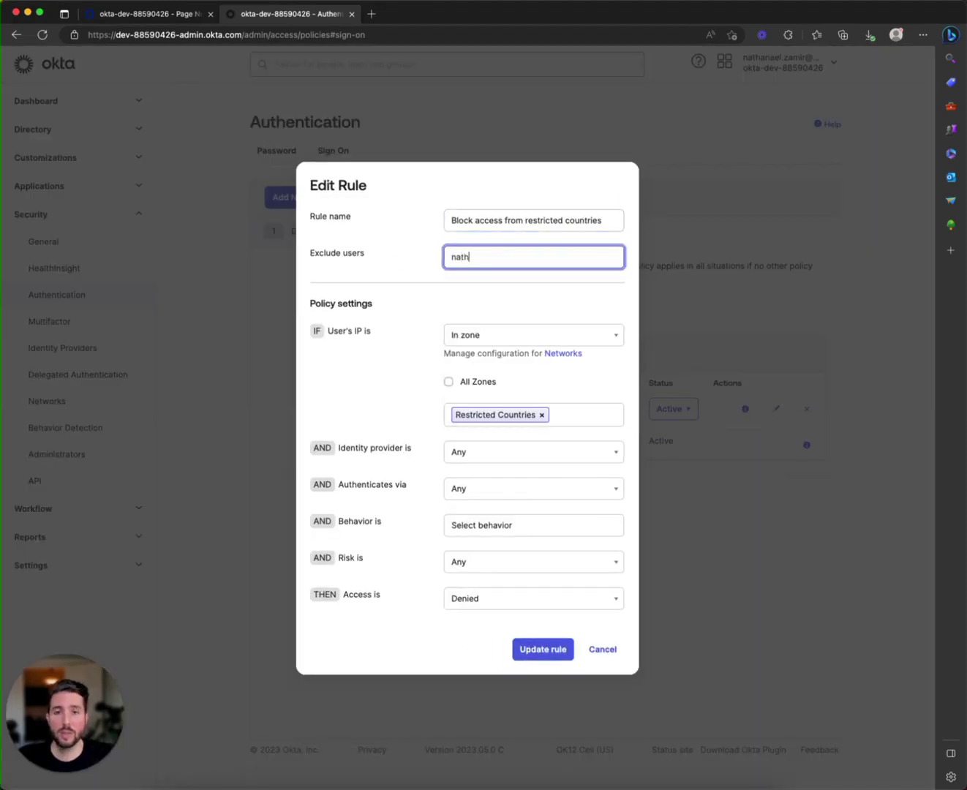
type("anael")
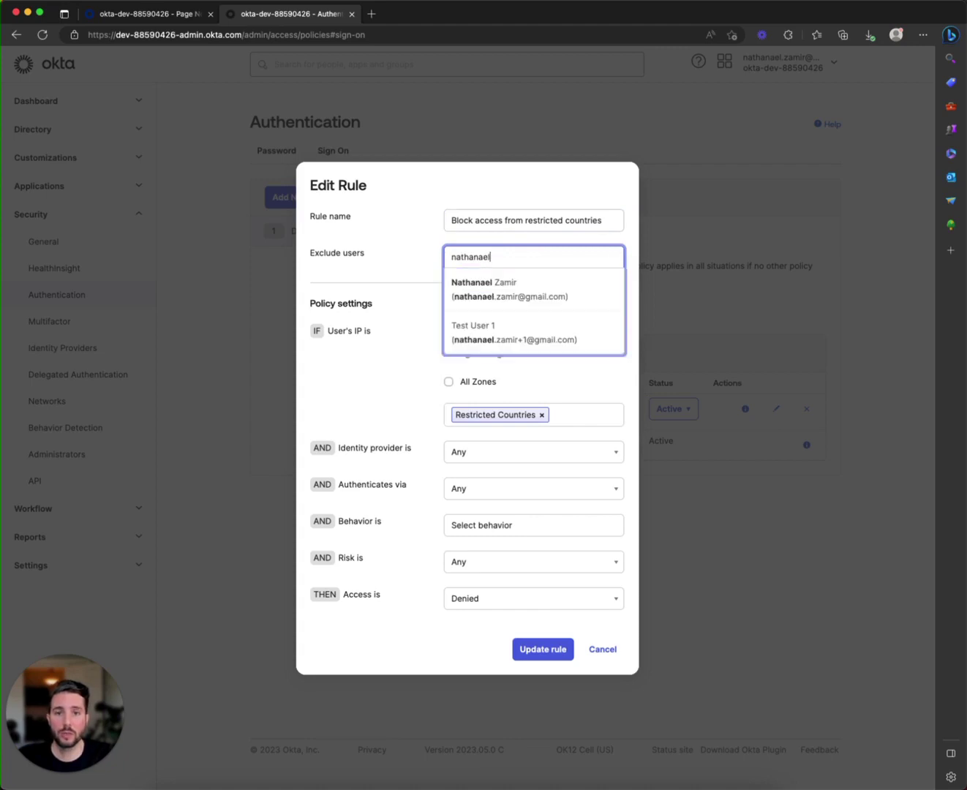
left_click(514, 334)
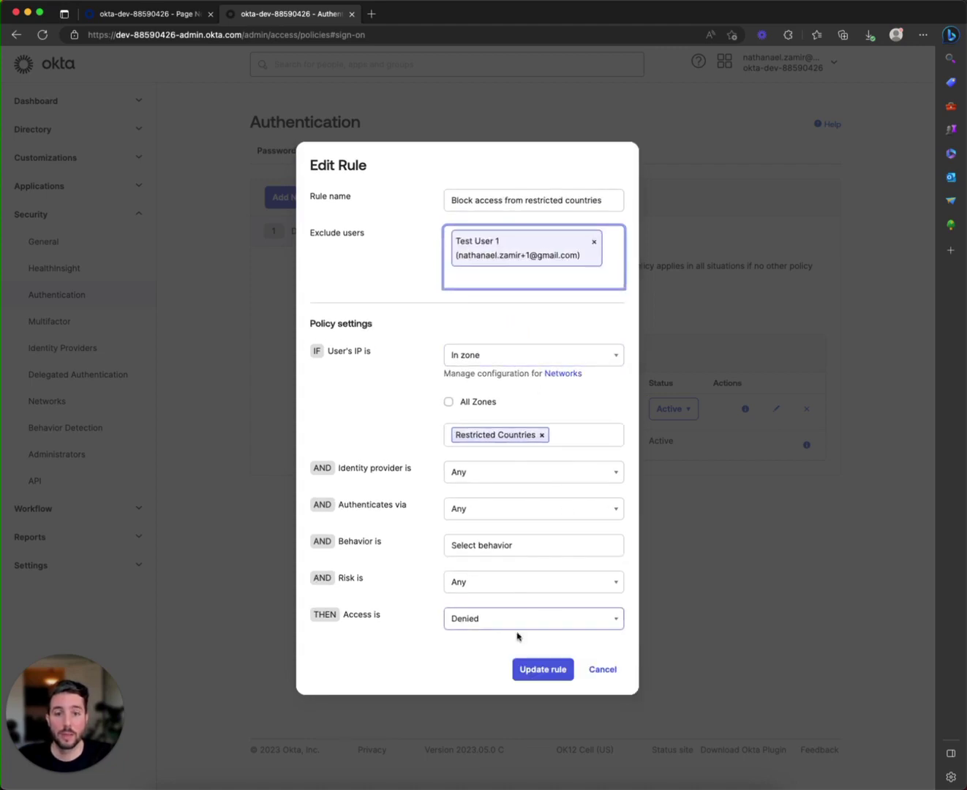
left_click(542, 669)
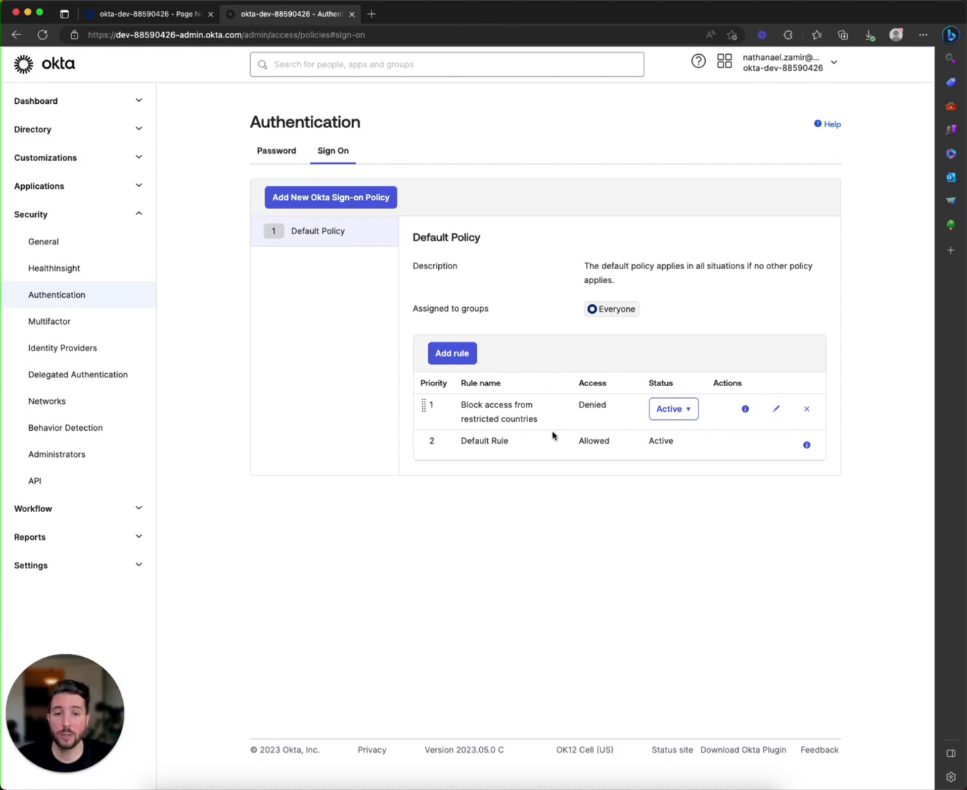
left_click(459, 352)
scroll(469, 516, "down", 1)
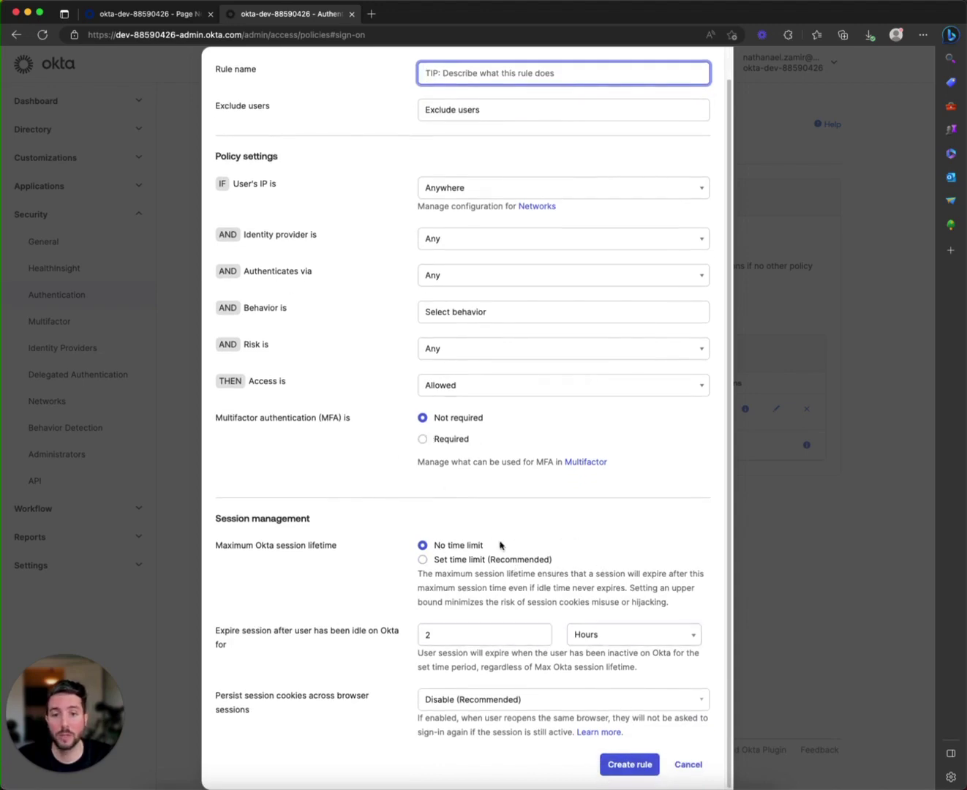
scroll(453, 469, "up", 1)
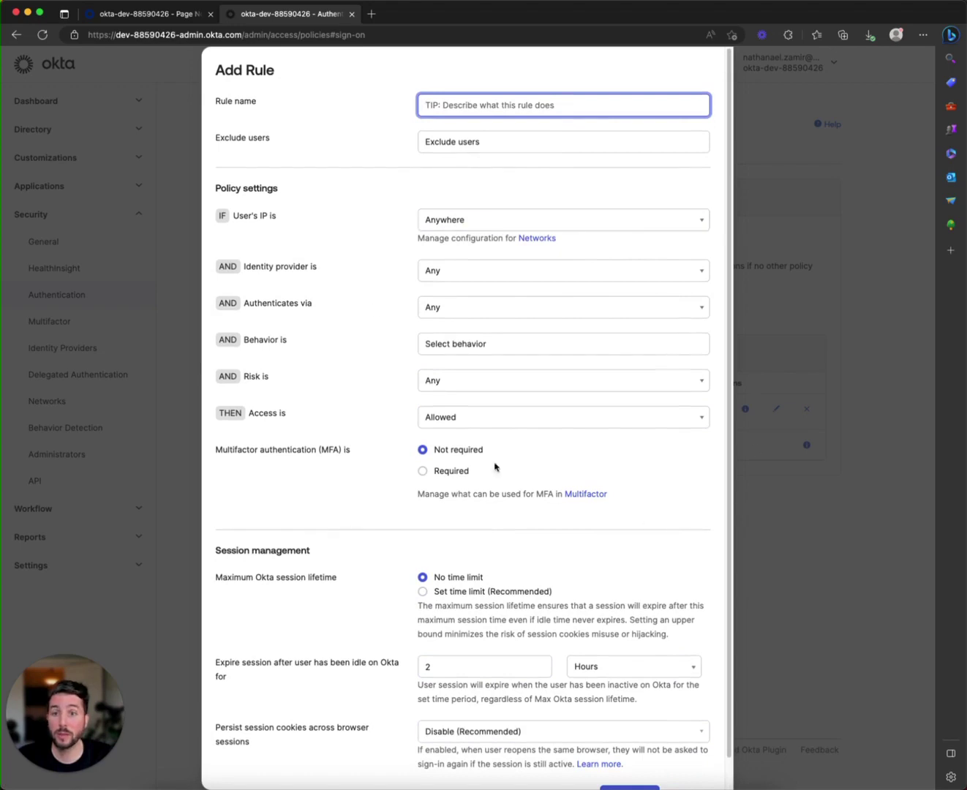